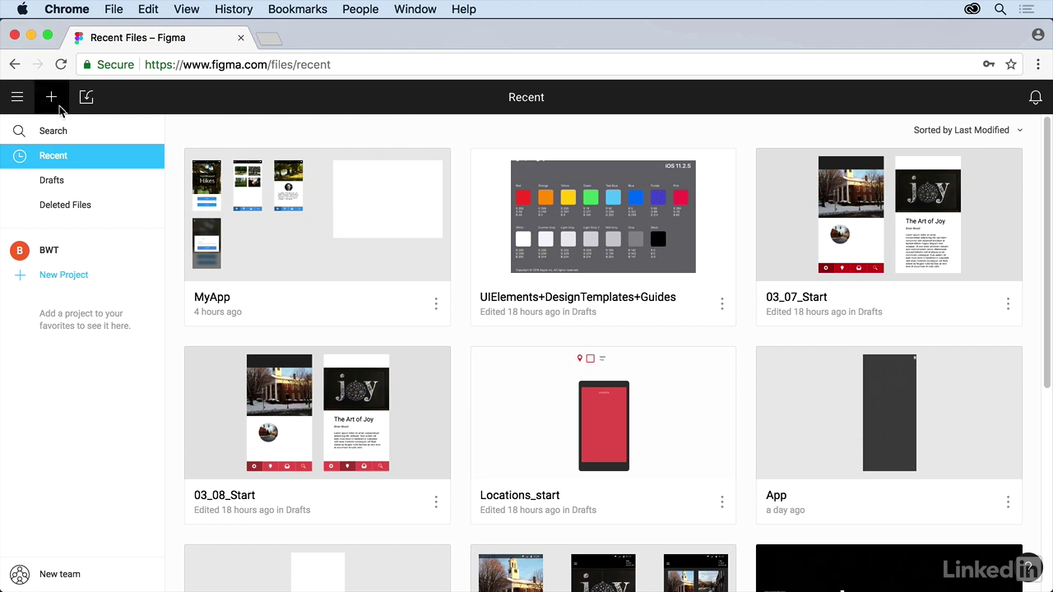
Open the hamburger menu at the top left of the Recent files page.
{"action": "left_click", "coordinate": [20, 101]}
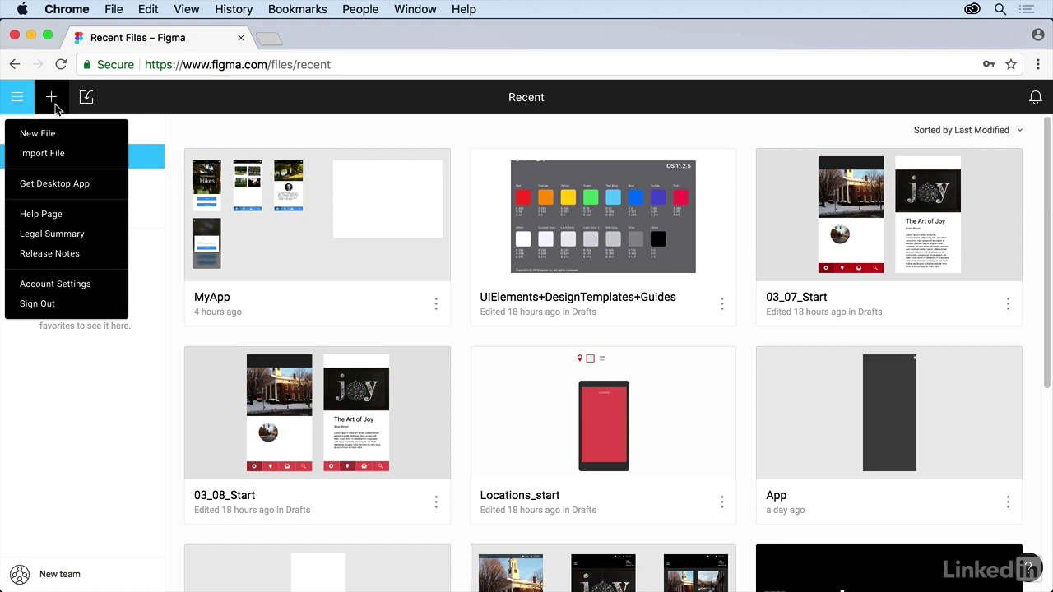
Start a new Untitled draft with an empty Page 1 canvas.
{"action": "left_click", "coordinate": [53, 102]}
{"action": "left_click", "coordinate": [55, 101]}
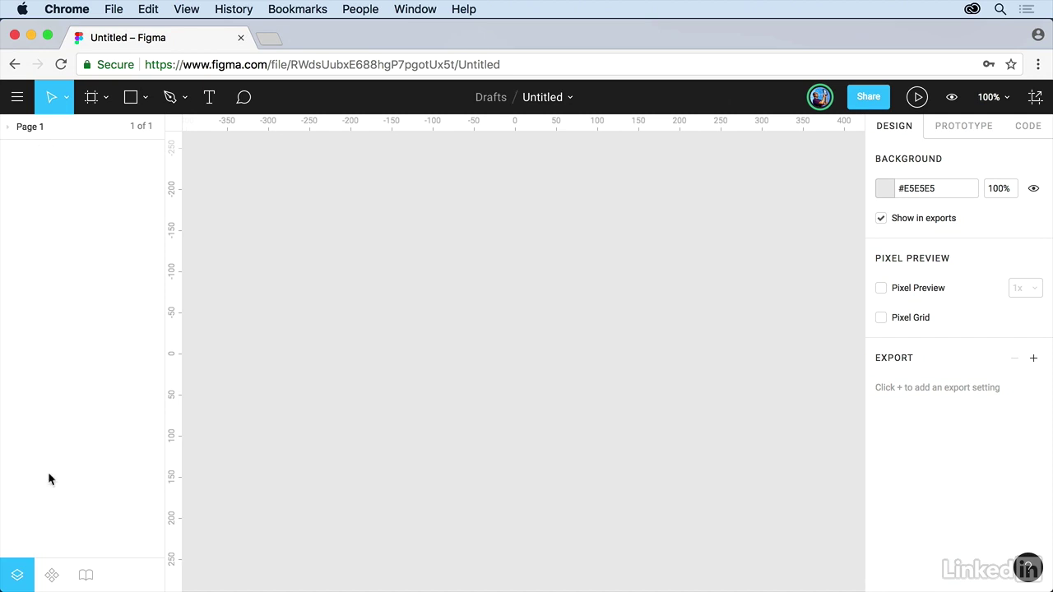
Switch the left sidebar to Components, then to team BWT's Team Library.
{"action": "left_click", "coordinate": [49, 578]}
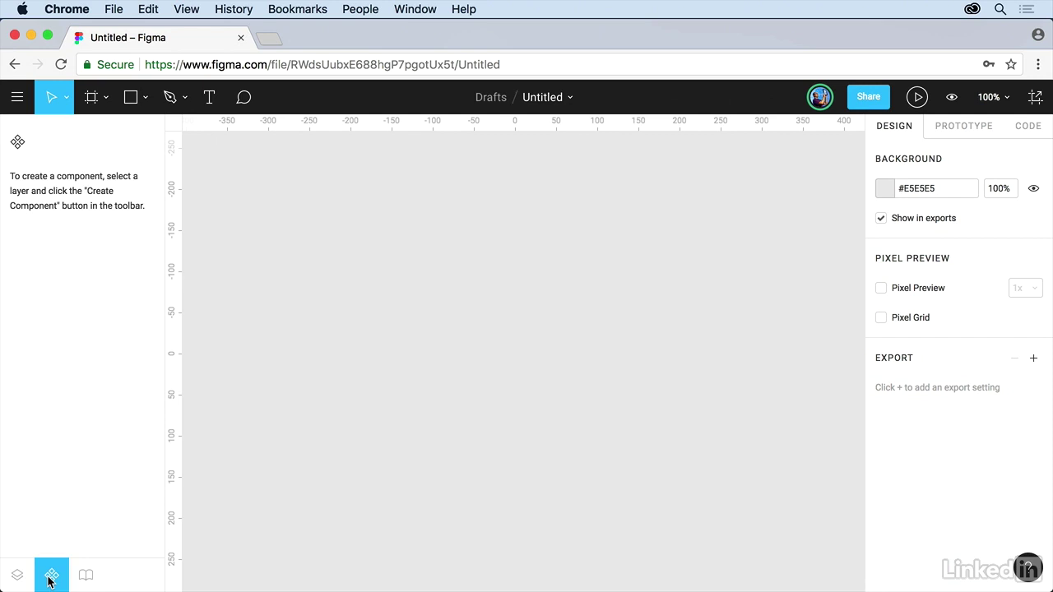
{"action": "left_click", "coordinate": [88, 578]}
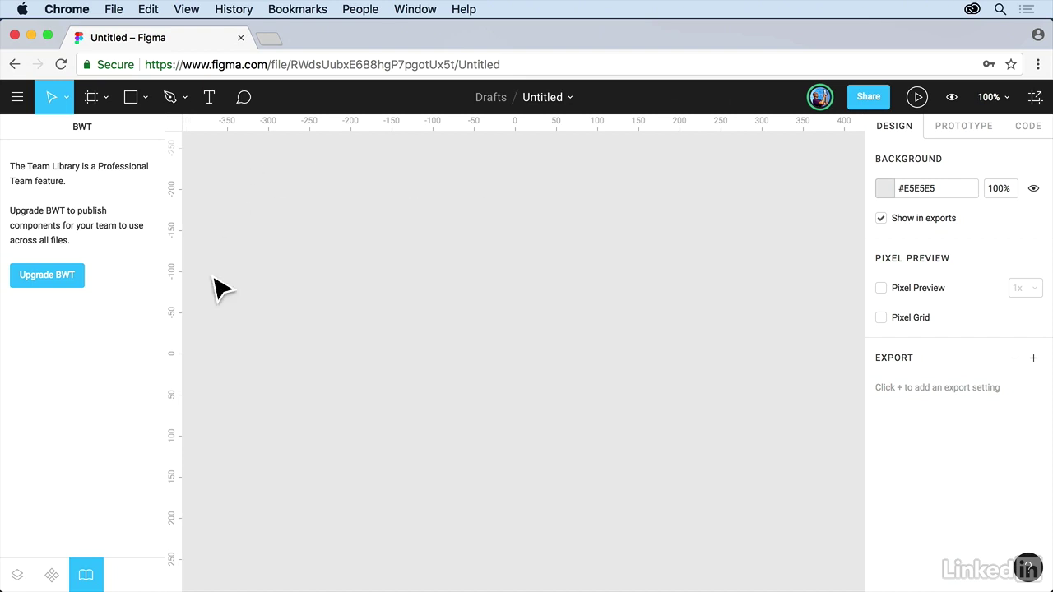
{"action": "left_click", "coordinate": [16, 99]}
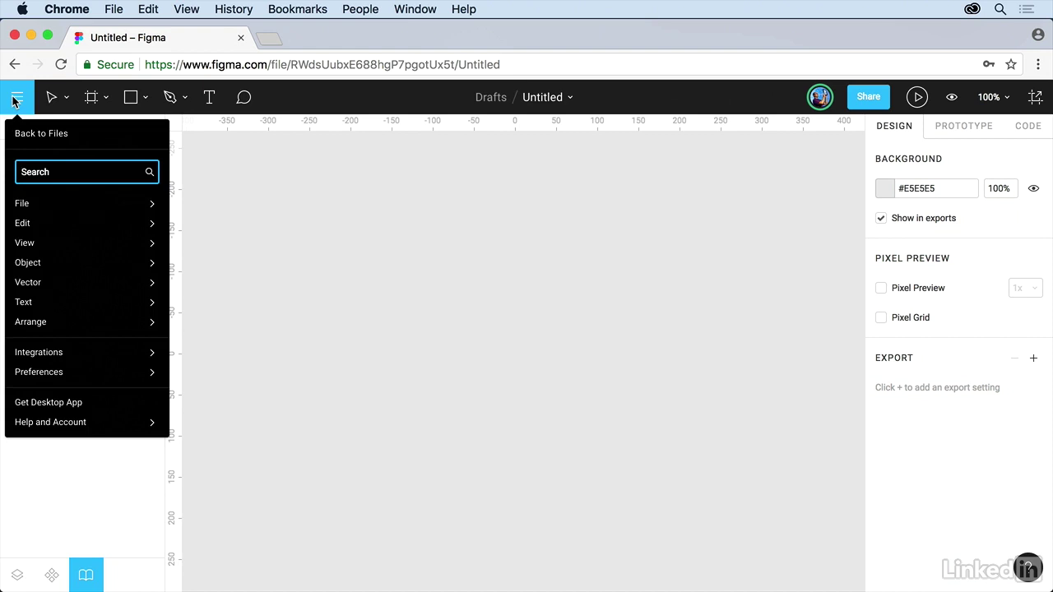
{"action": "mouse_move", "coordinate": [63, 206]}
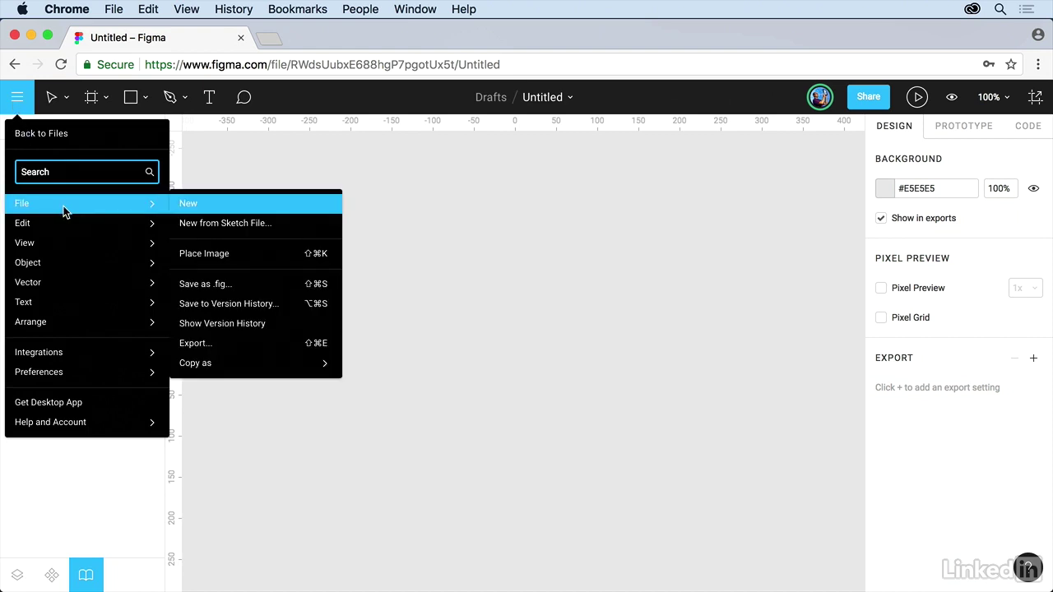
{"action": "mouse_move", "coordinate": [65, 239]}
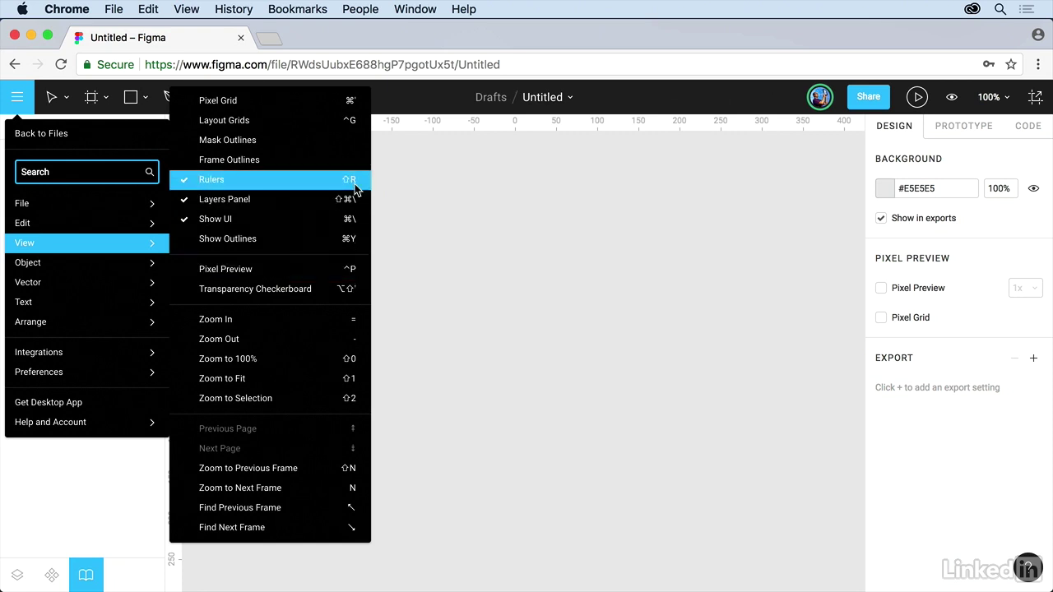
{"action": "left_click", "coordinate": [510, 212]}
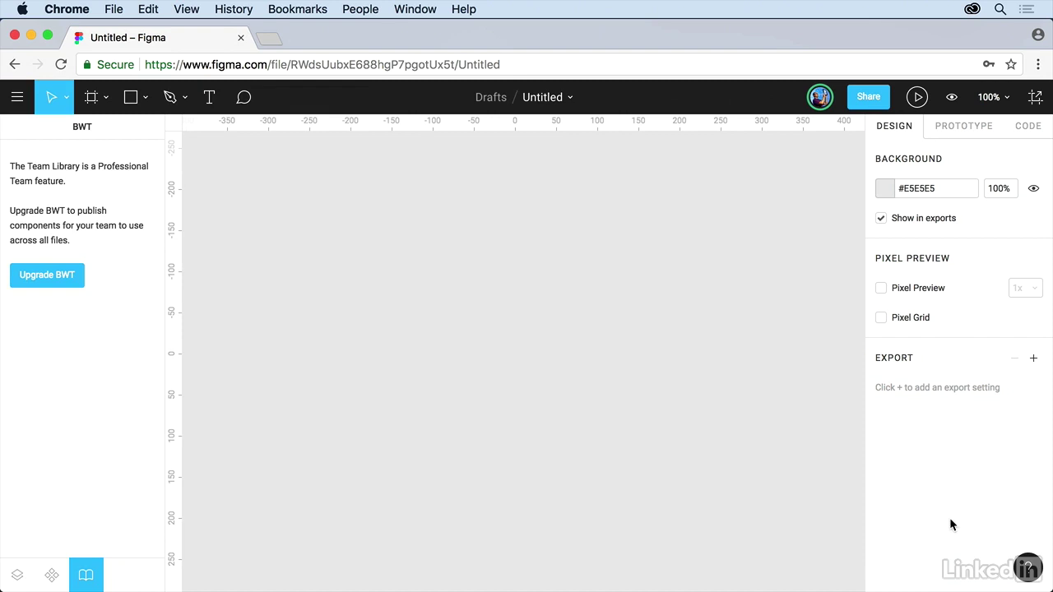
Set the canvas background to light grey #ECEAEA, leaving the pixel grid off.
{"action": "left_click", "coordinate": [882, 188]}
{"action": "left_click_drag", "start_coordinate": [778, 256], "coordinate": [678, 341]}
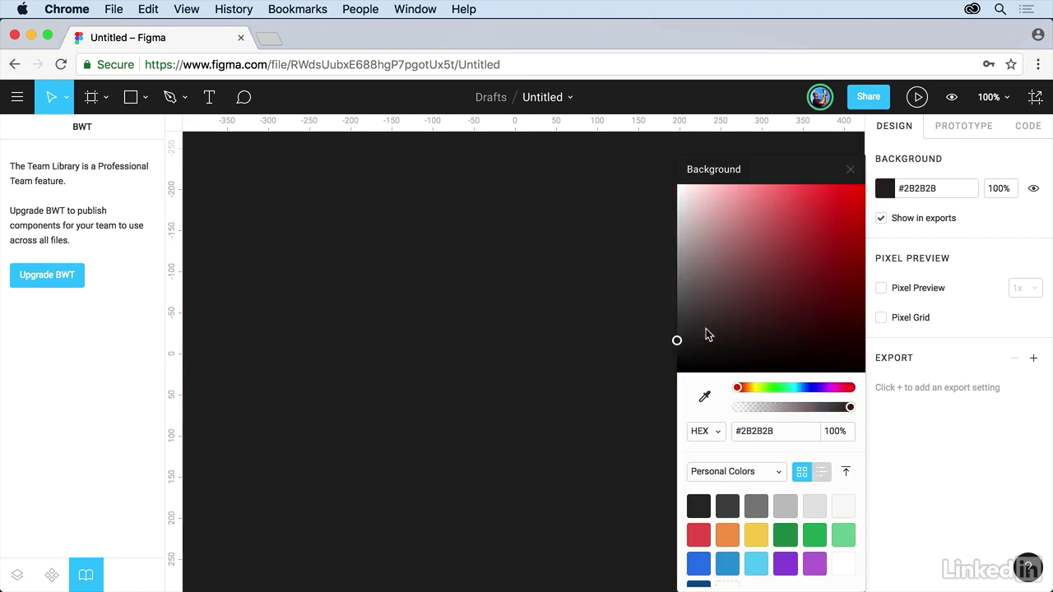
{"action": "left_click_drag", "start_coordinate": [683, 238], "coordinate": [680, 201]}
{"action": "left_click", "coordinate": [851, 171]}
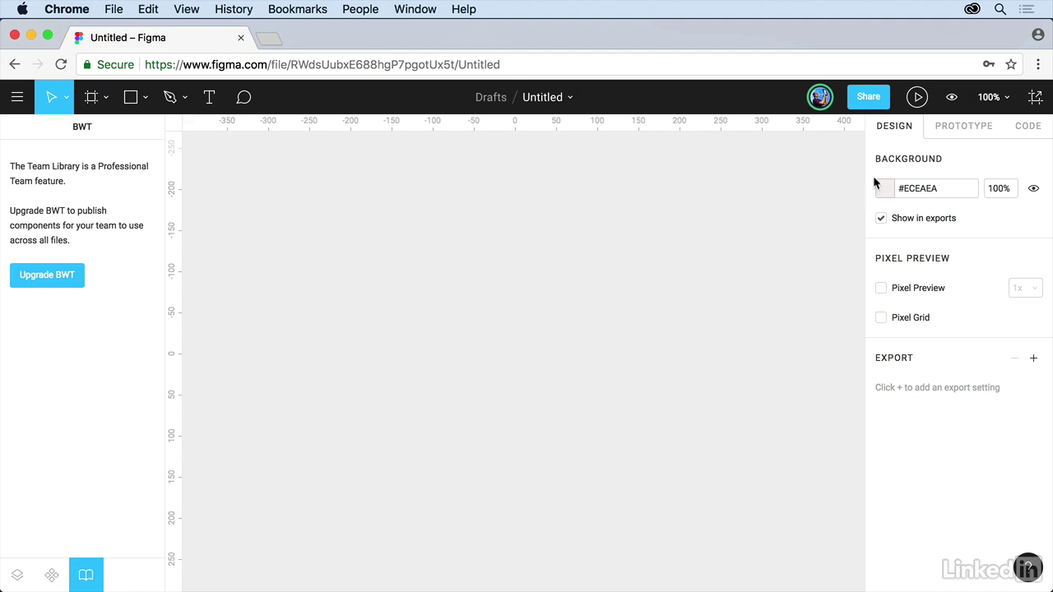
{"action": "left_click", "coordinate": [881, 318]}
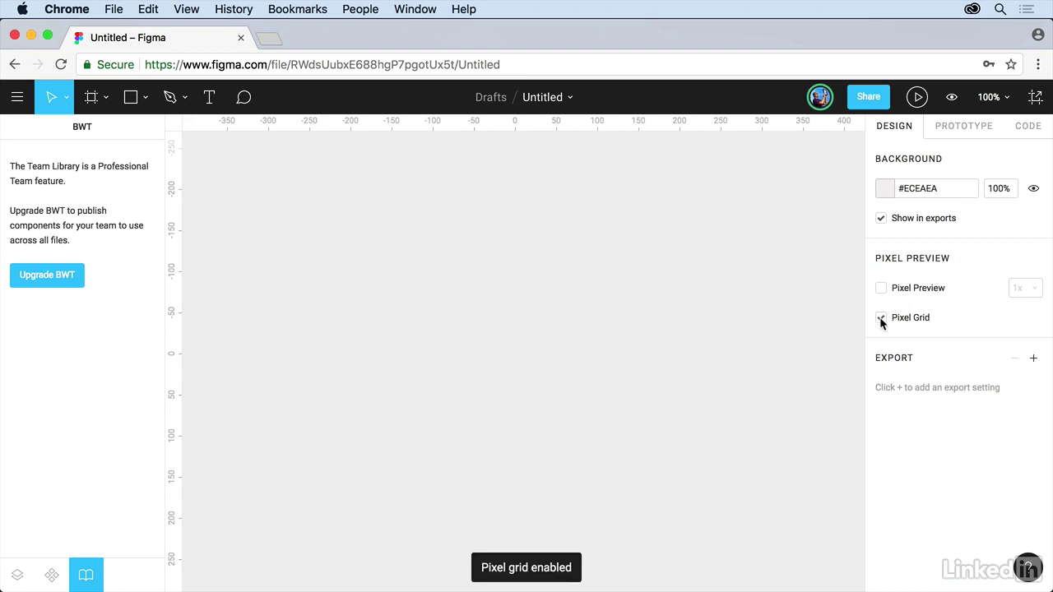
{"action": "left_click", "coordinate": [881, 318]}
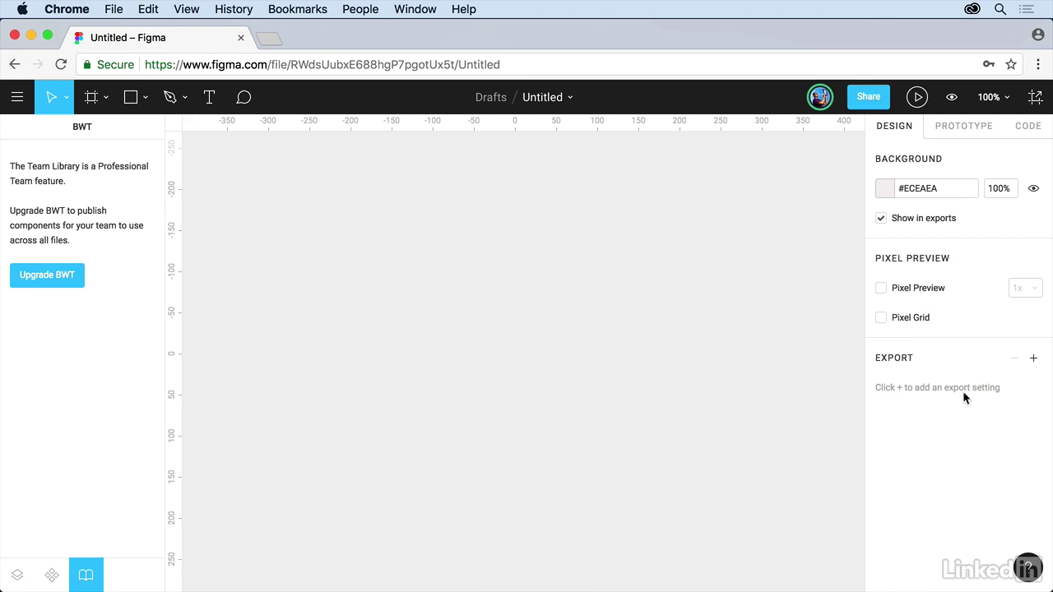
{"action": "left_click", "coordinate": [960, 129]}
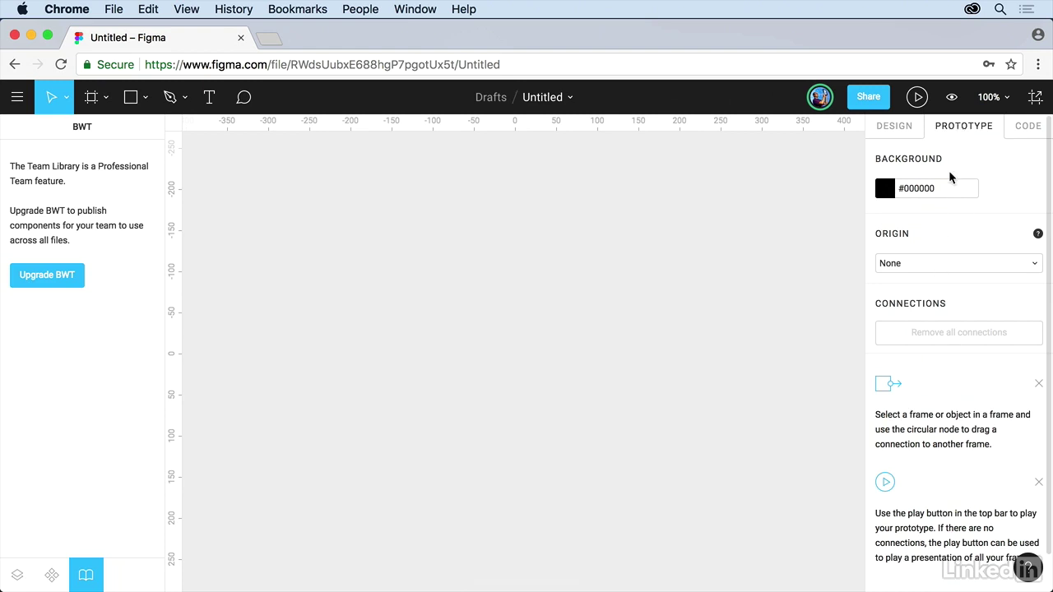
{"action": "left_click", "coordinate": [1028, 127]}
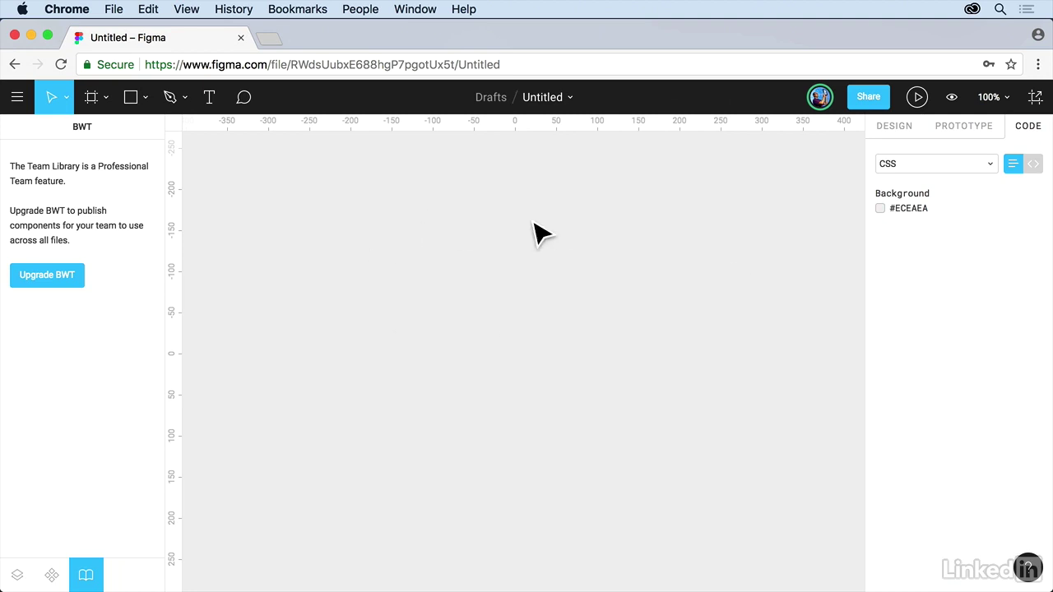
{"action": "left_click", "coordinate": [900, 128]}
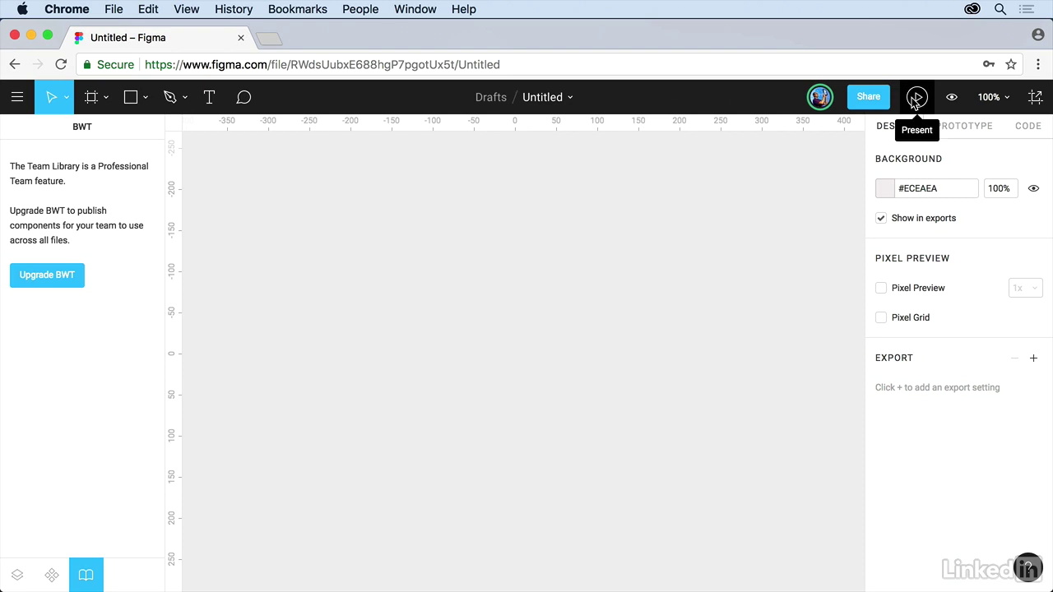
{"action": "left_click", "coordinate": [957, 101]}
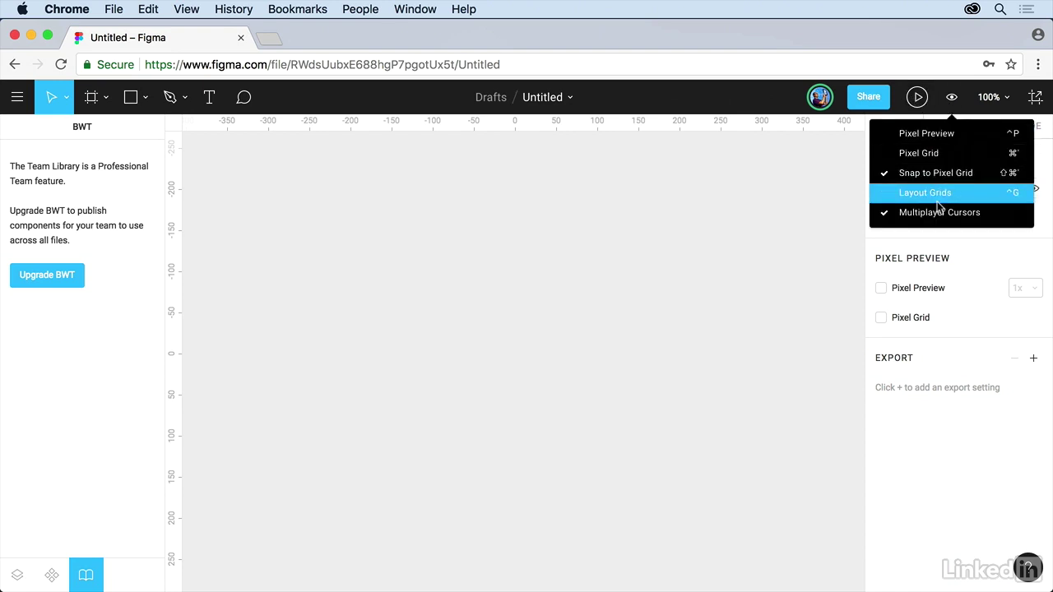
{"action": "left_click", "coordinate": [946, 105]}
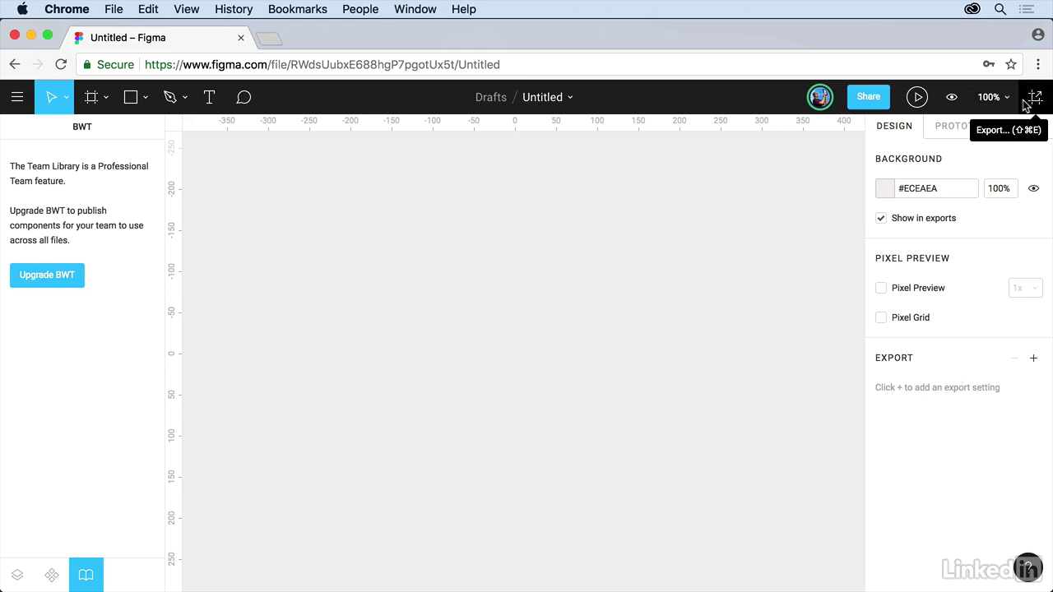
Rename the Untitled draft to 'MyTravelApp', correcting a mistyped name.
{"action": "left_click", "coordinate": [571, 99]}
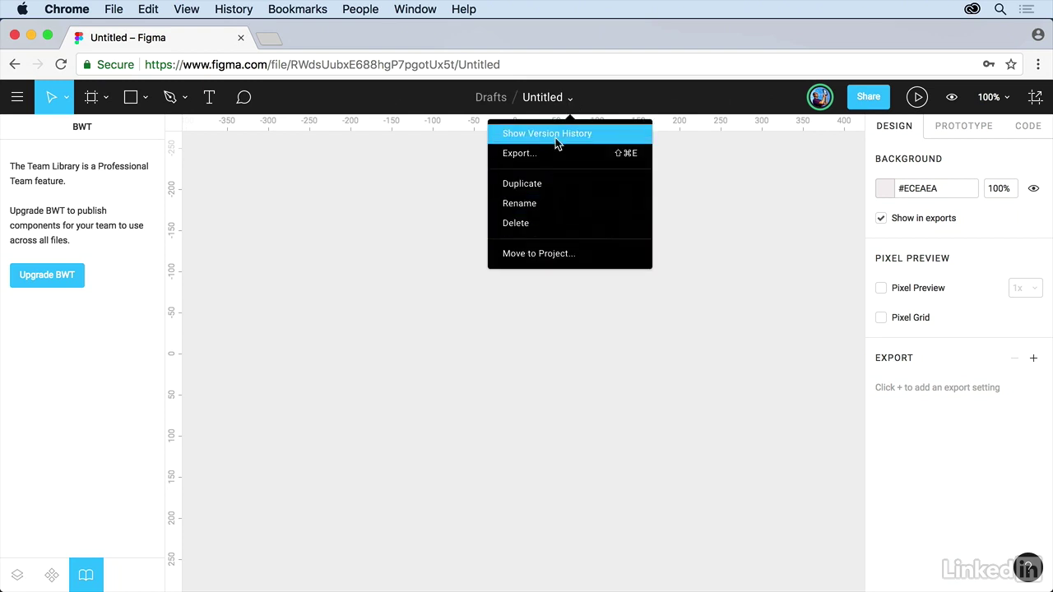
{"action": "double_click", "coordinate": [546, 97]}
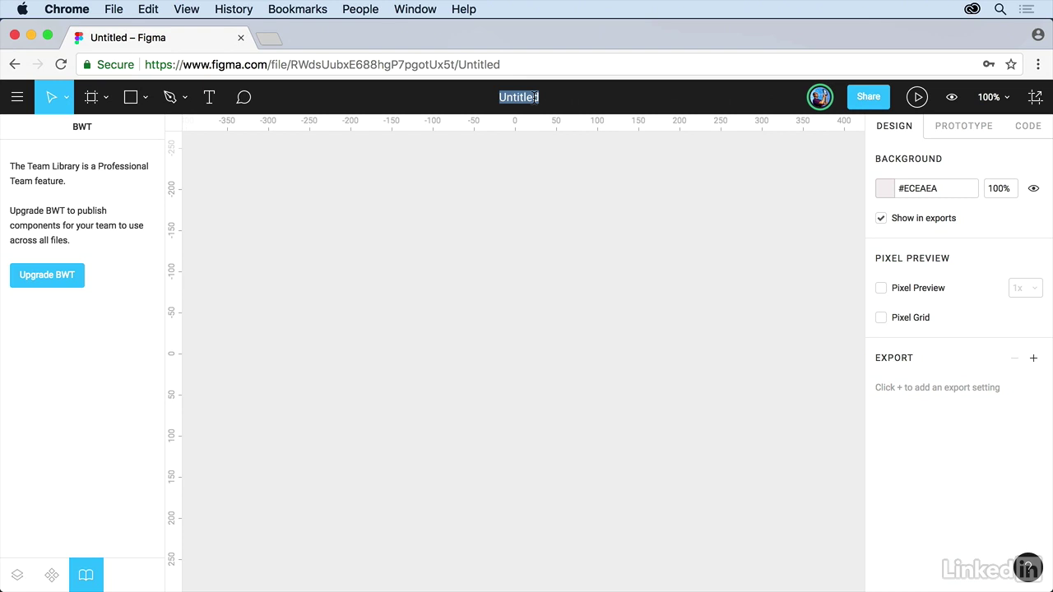
{"action": "type", "text": "My"}
{"action": "type", "text": "Treasu"}
{"action": "key", "text": "BackSpace"}
{"action": "key", "text": "BackSpace"}
{"action": "key", "text": "BackSpace"}
{"action": "key", "text": "BackSpace"}
{"action": "type", "text": "avelApp"}
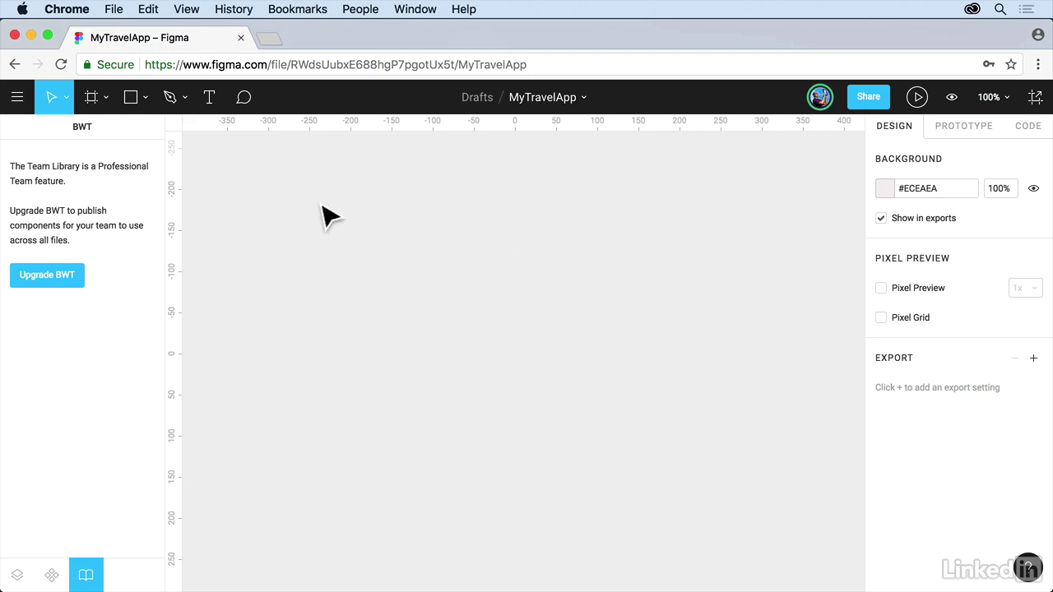
Return to the file browser and show Recent files with MyTravelApp listed first.
{"action": "left_click", "coordinate": [14, 99]}
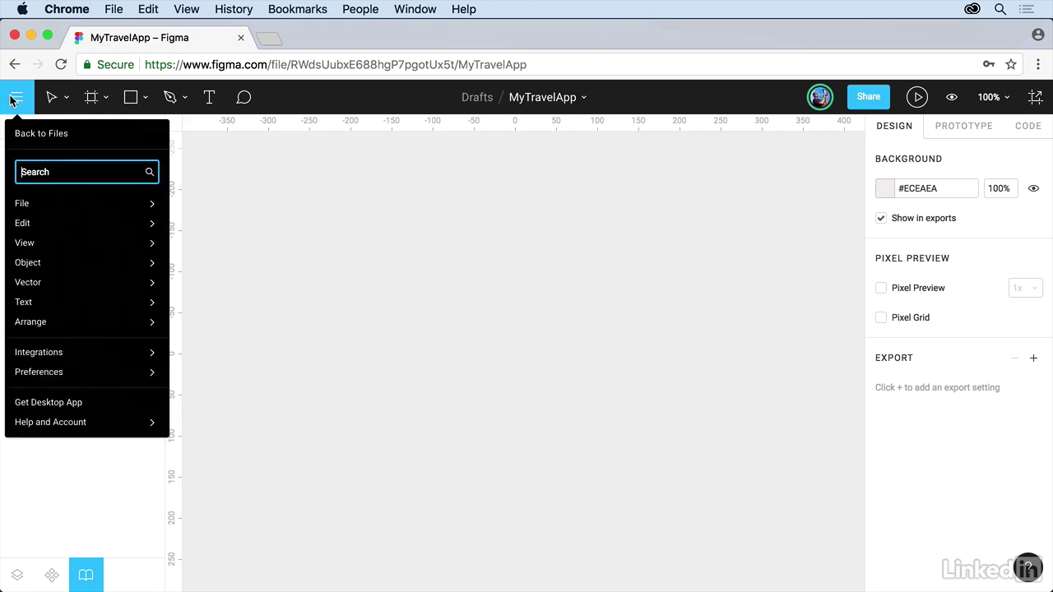
{"action": "left_click", "coordinate": [58, 135]}
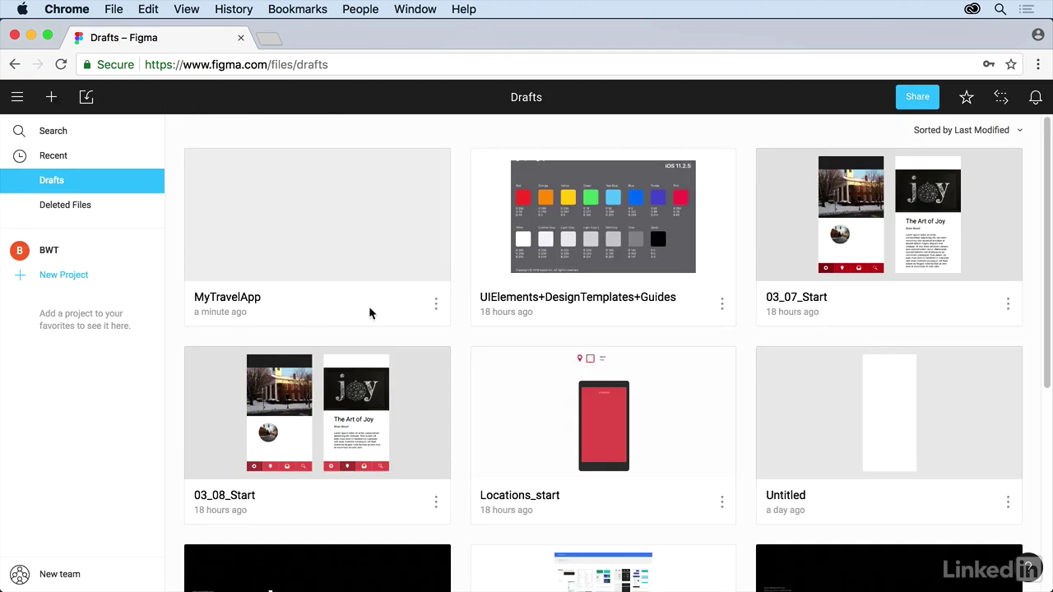
{"action": "left_click", "coordinate": [66, 162]}
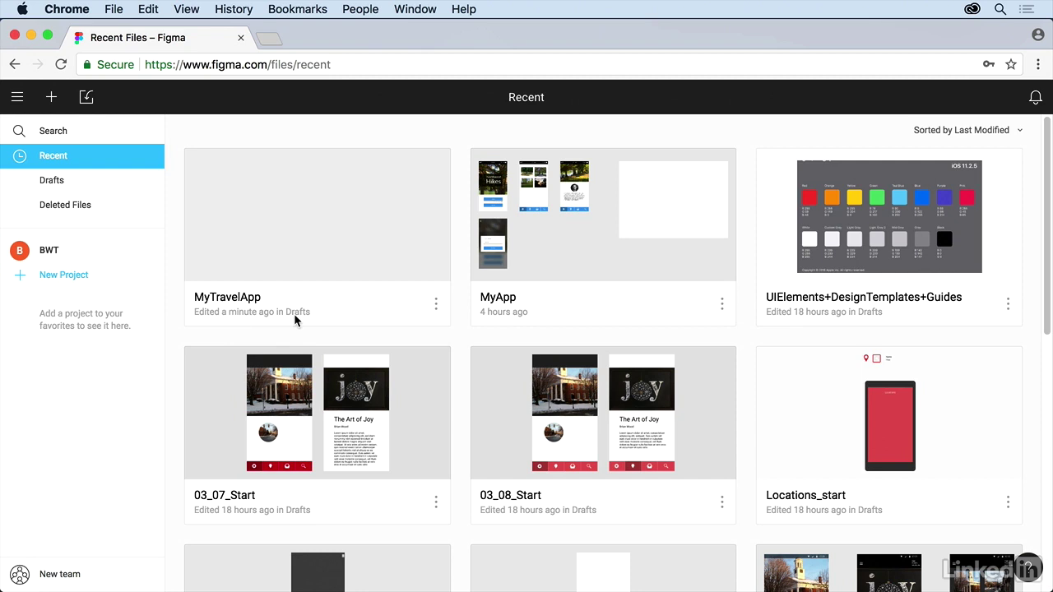
{"action": "left_click", "coordinate": [436, 305]}
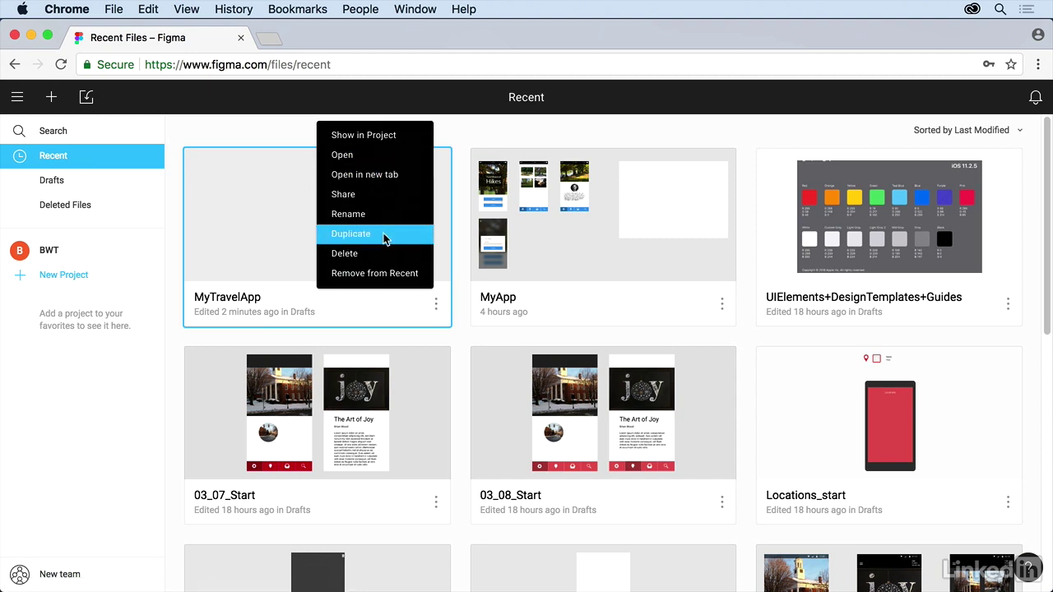
{"action": "left_click", "coordinate": [265, 243]}
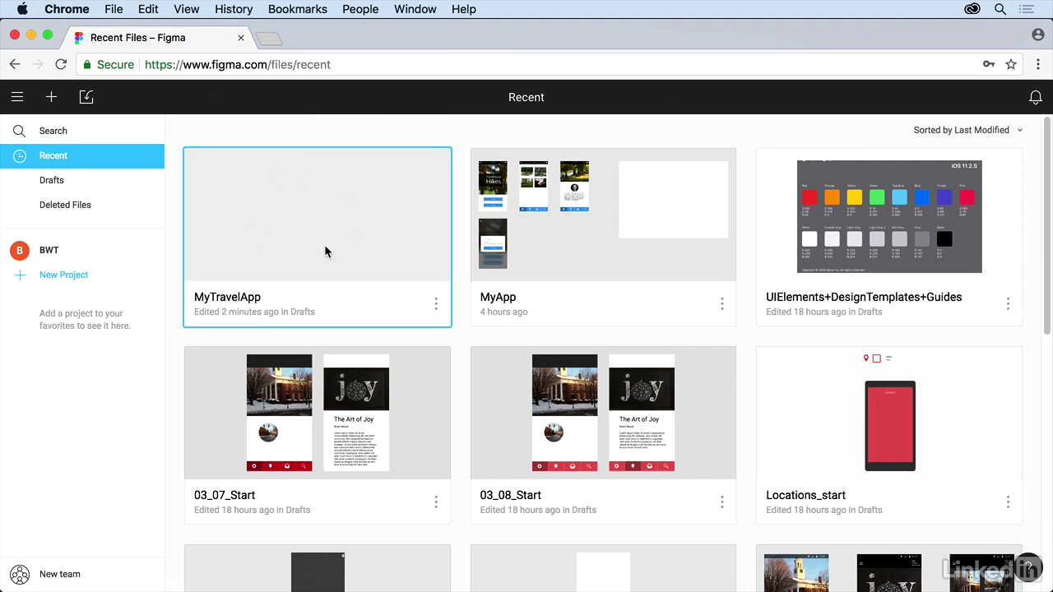
Reopen MyTravelApp and switch the sidebar back to the Page 1 layers list.
{"action": "double_click", "coordinate": [287, 238]}
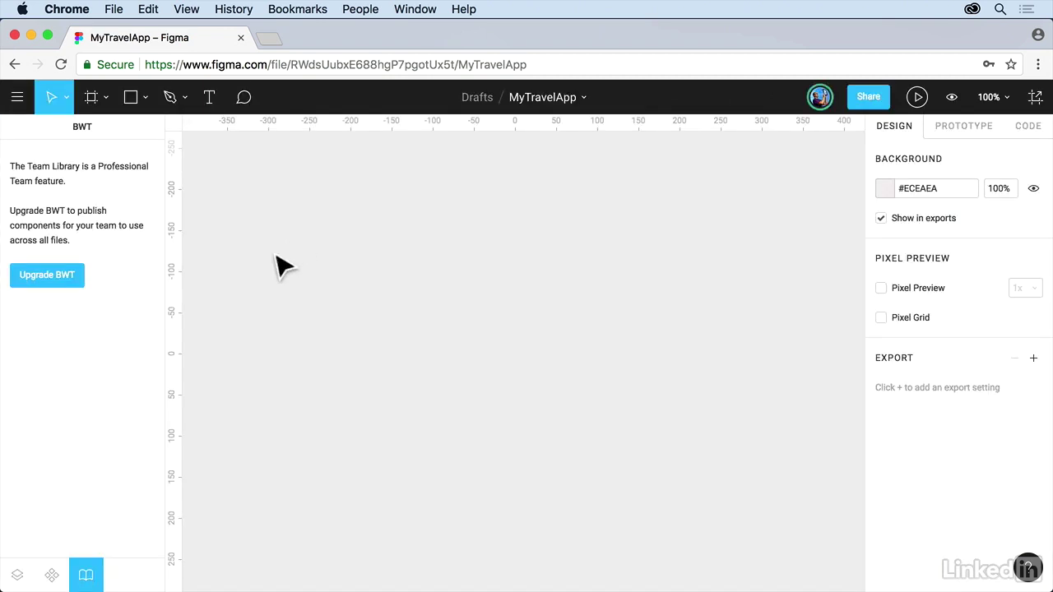
{"action": "left_click", "coordinate": [18, 575]}
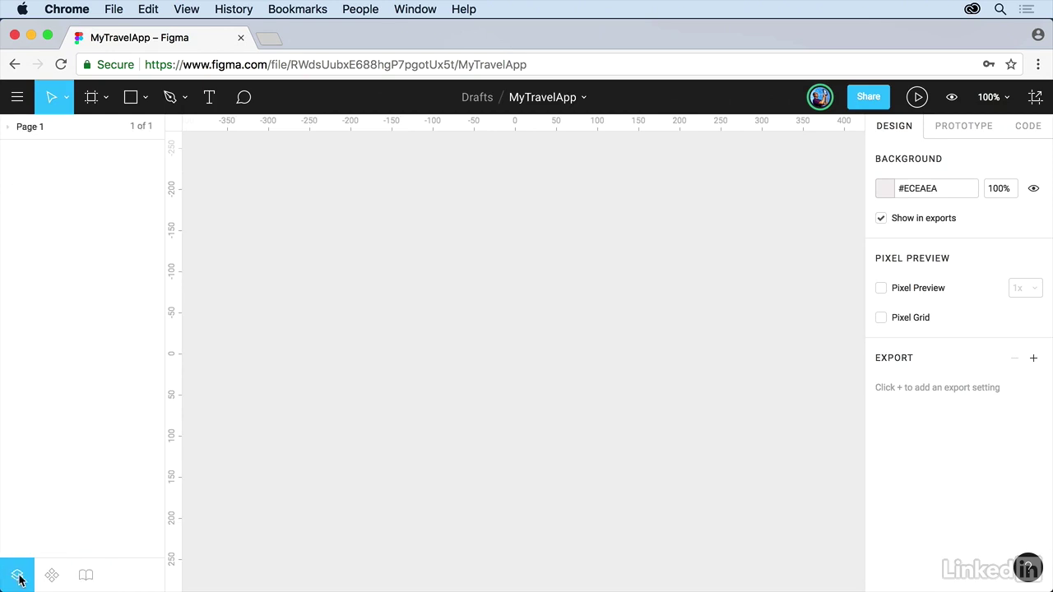